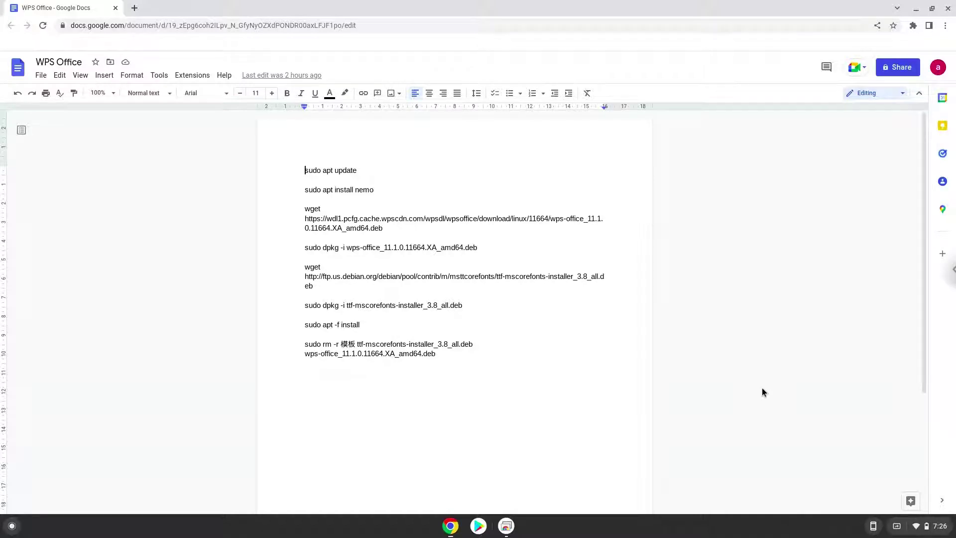
- Go from quick settings through Advanced to the Developers page of ChromeOS Settings
left_click(931, 526)
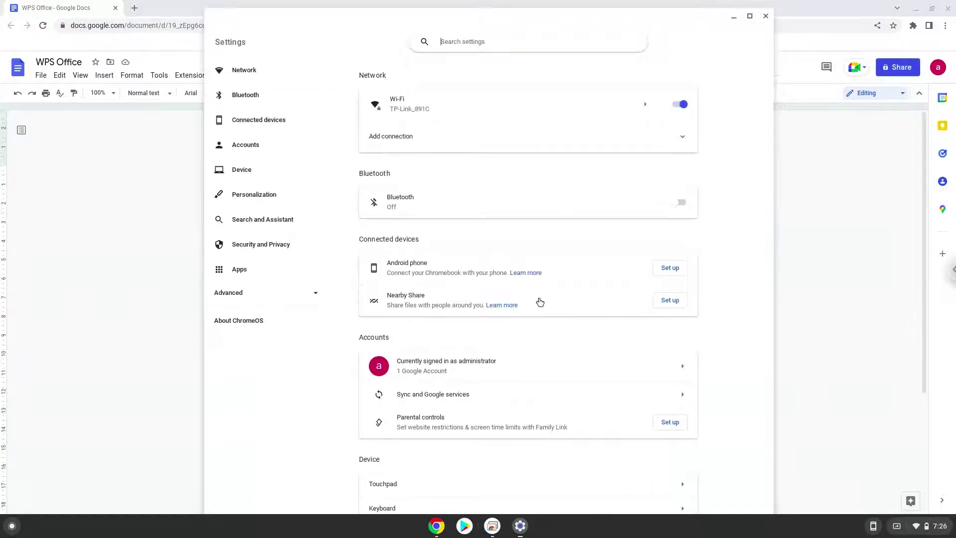
left_click(285, 297)
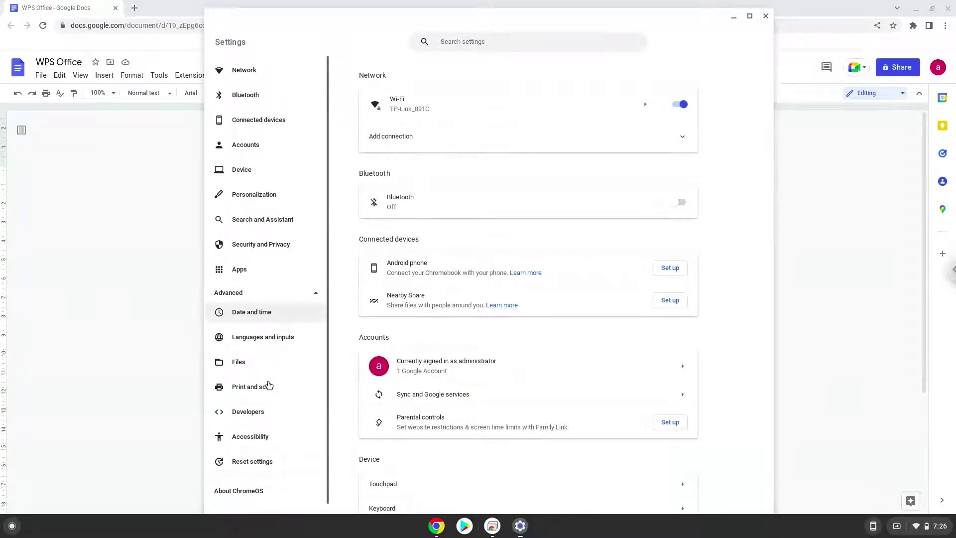
left_click(263, 416)
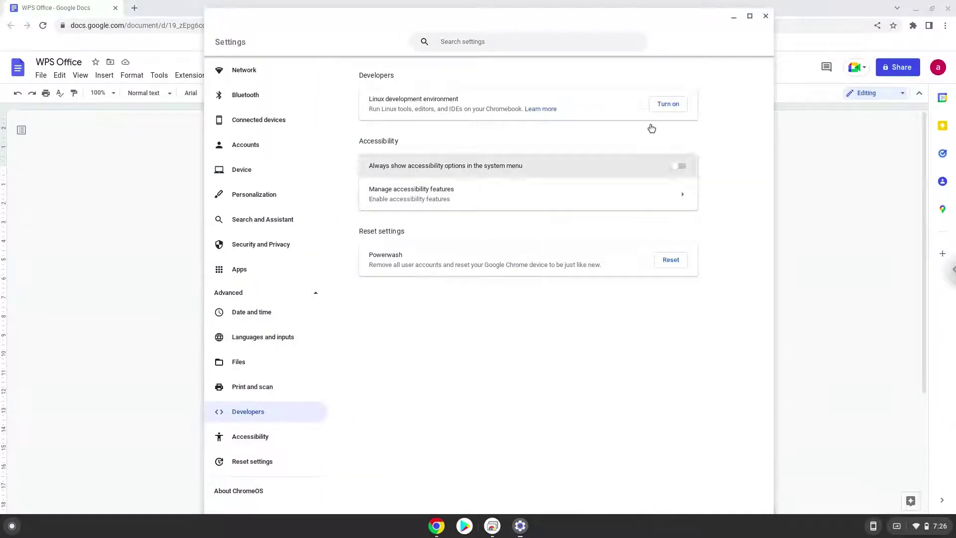
- Install the Linux development environment with the recommended 10.0 GB disk, then close the new terminal
left_click(664, 108)
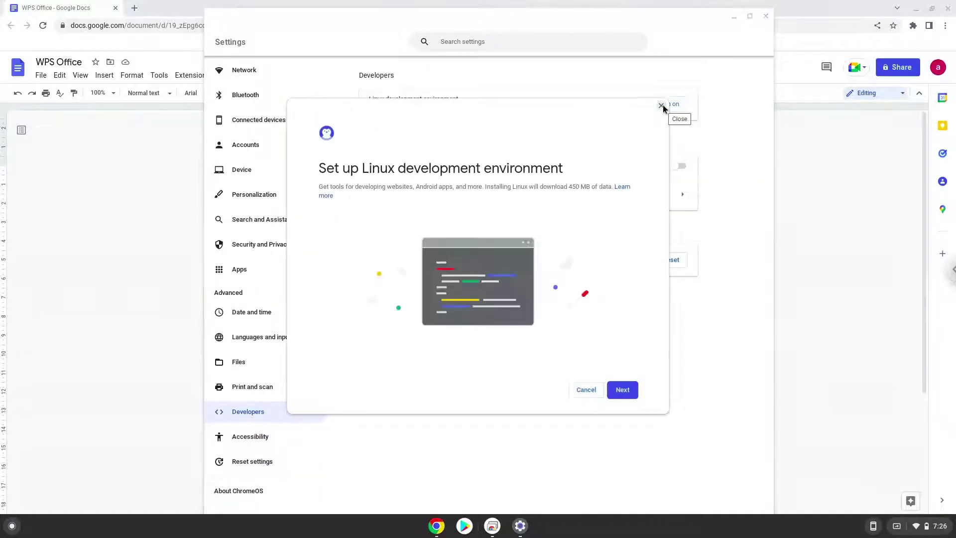
left_click(616, 391)
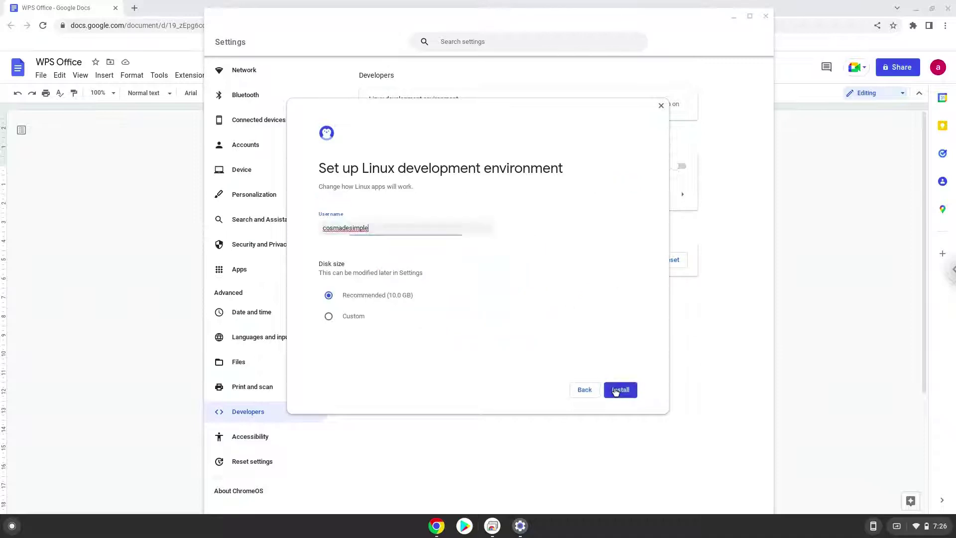
left_click(620, 390)
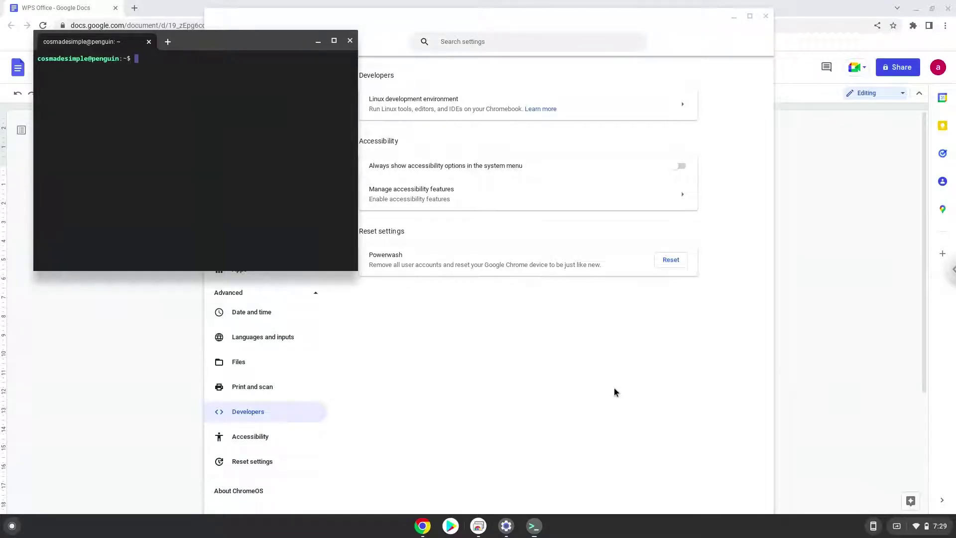
left_click(350, 42)
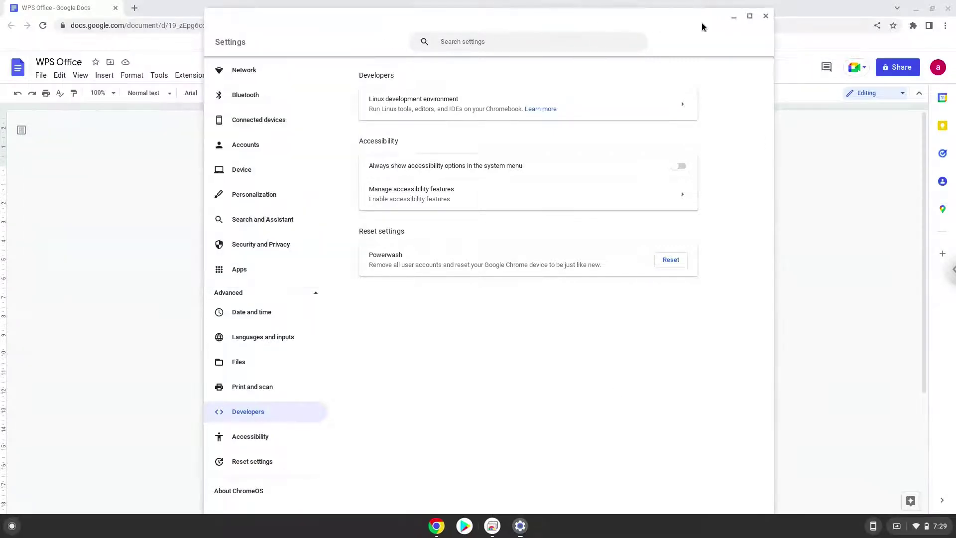
- Close Settings, copy 'sudo apt update' from the doc, and search the launcher for 'ter'
left_click(766, 17)
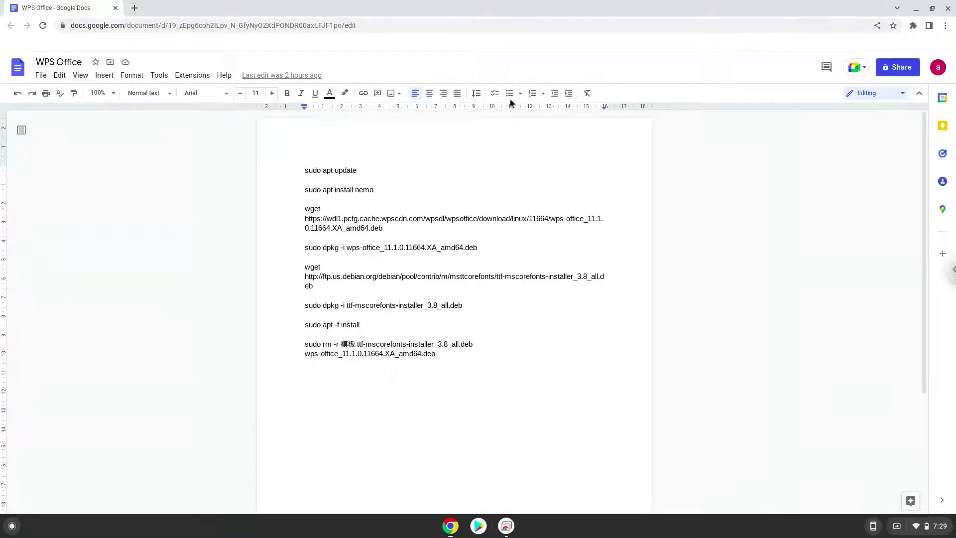
triple_click(338, 170)
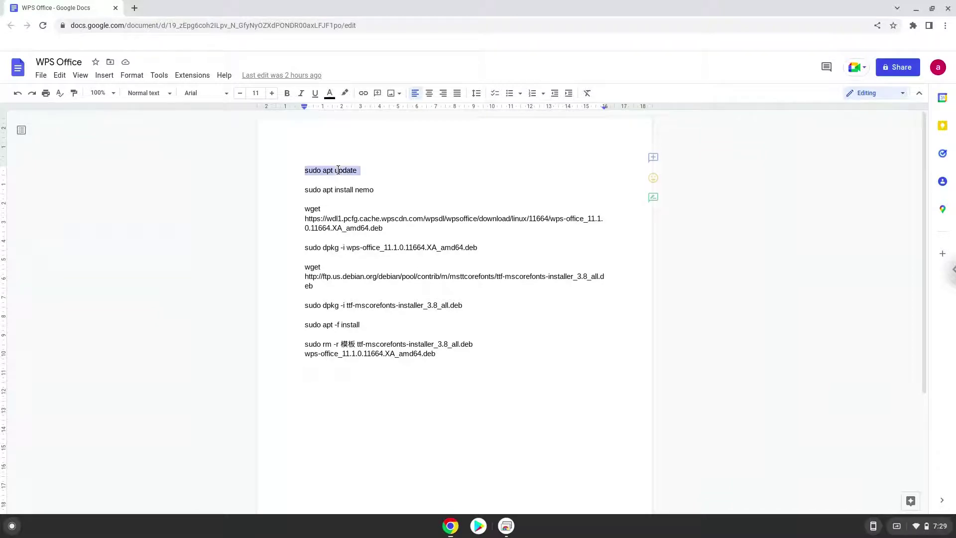
right_click(339, 170)
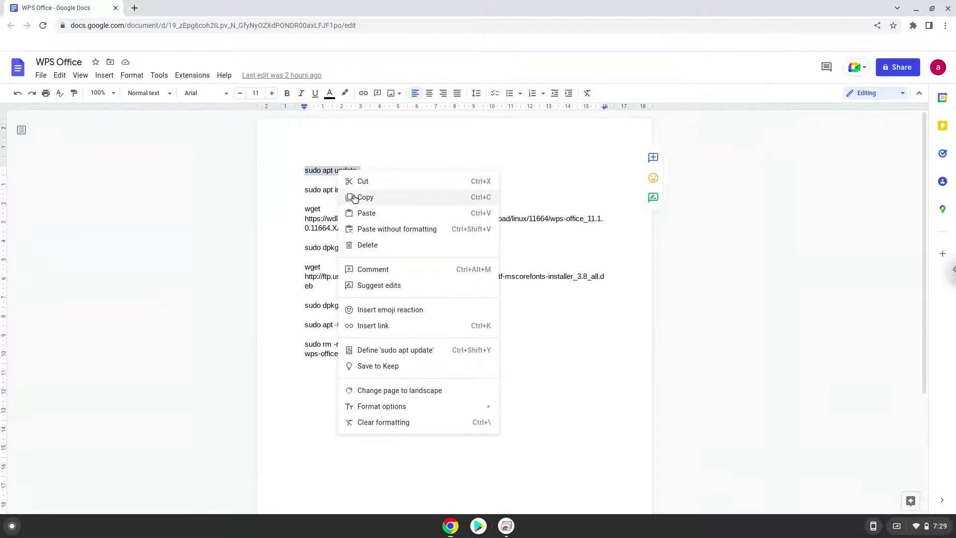
left_click(352, 196)
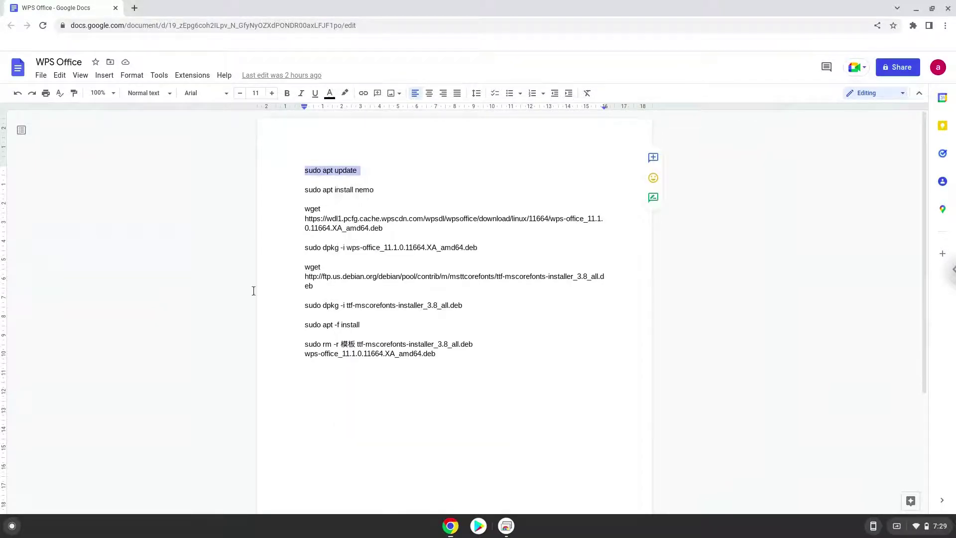
left_click(11, 534)
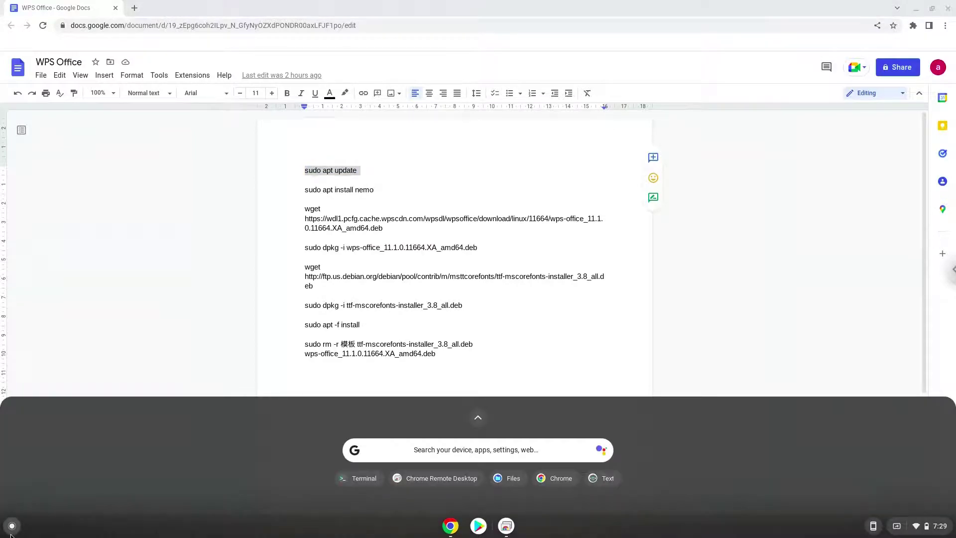
type("ter")
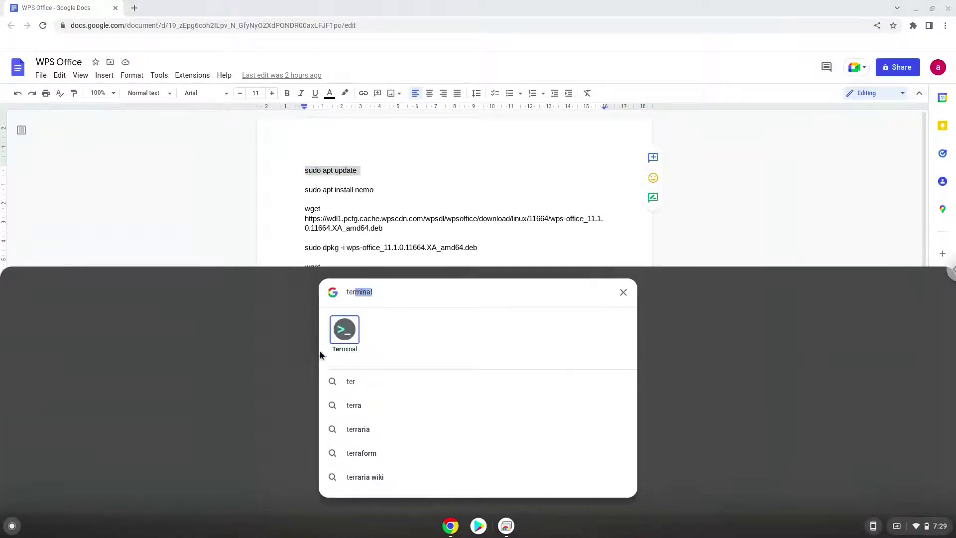
- Run sudo apt update in Terminal, then copy 'sudo apt install nemo' from the doc
left_click(339, 335)
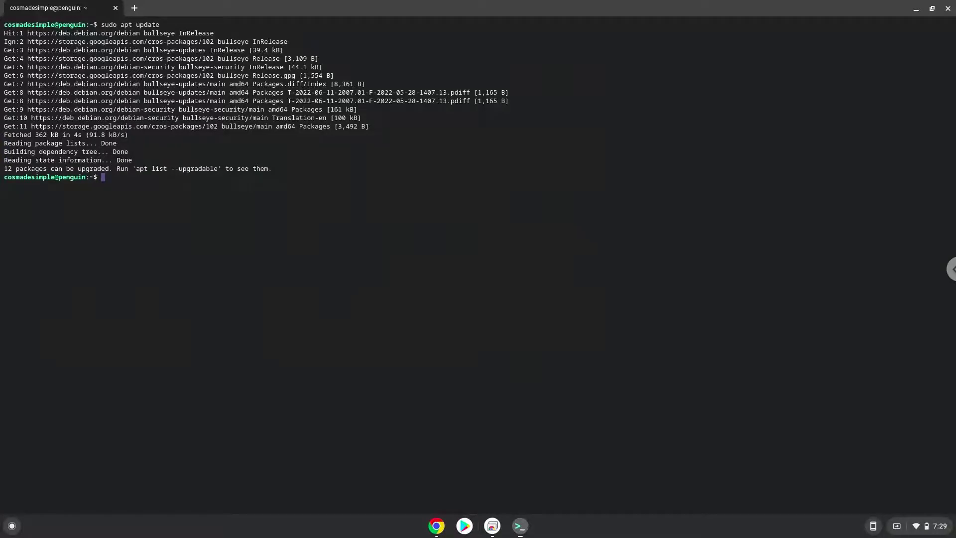
left_click(436, 527)
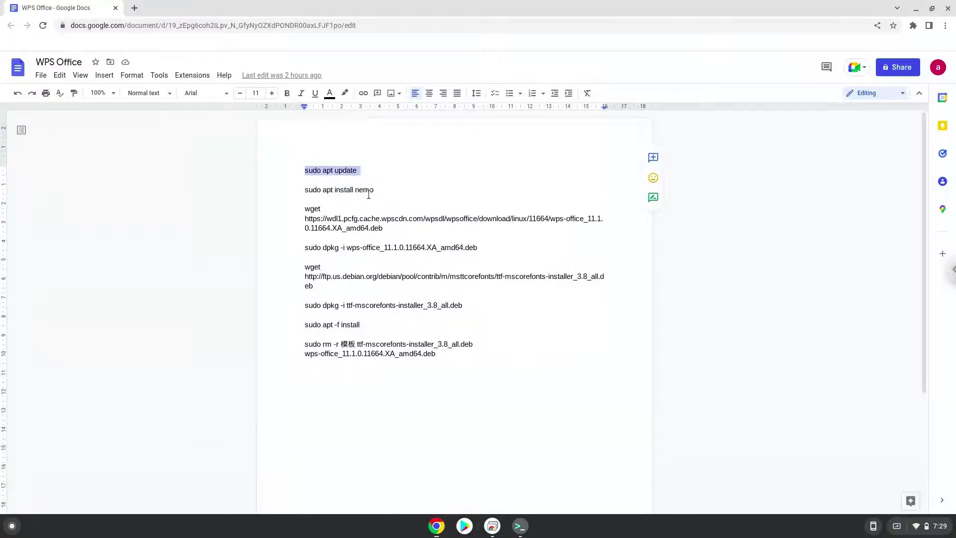
triple_click(368, 194)
right_click(367, 193)
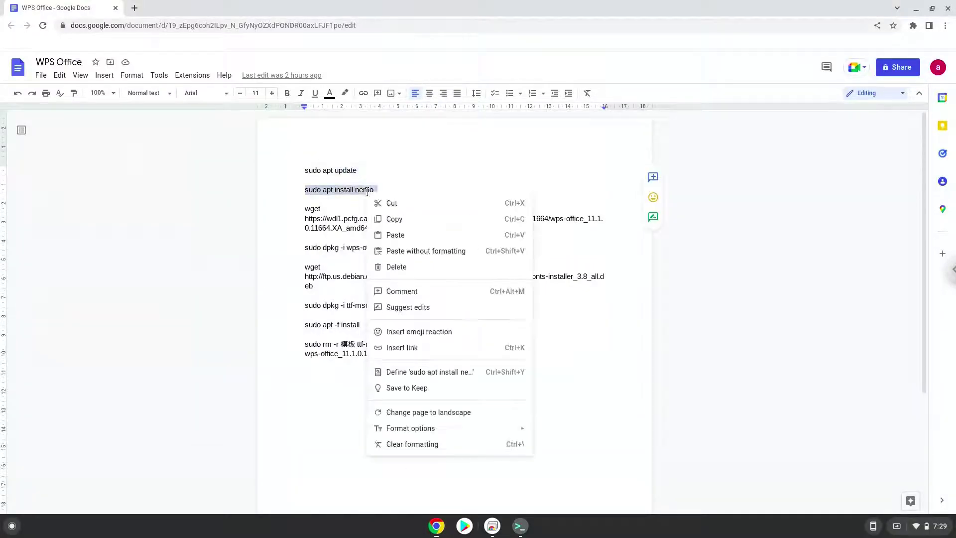
left_click(392, 221)
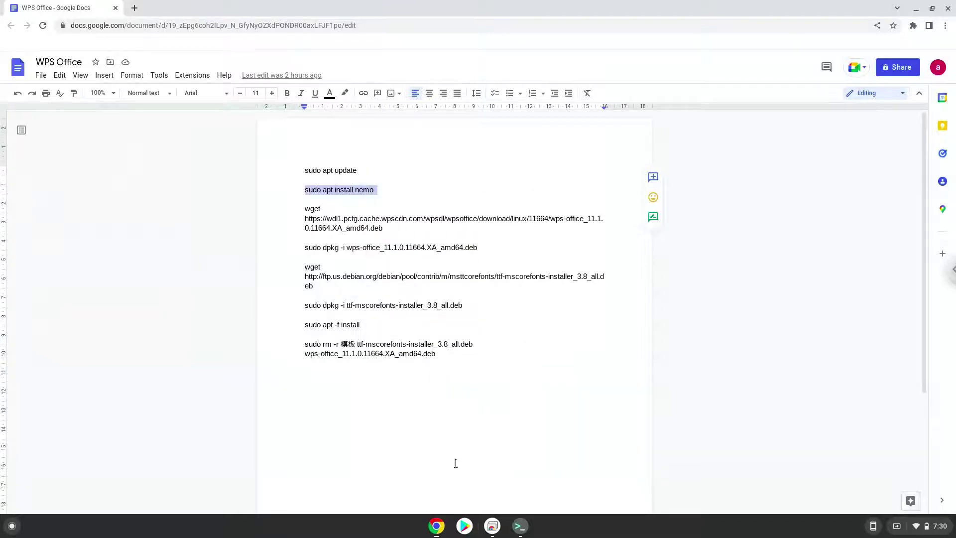
- Paste and run 'sudo apt install nemo', confirming Y to install its dependencies
left_click(518, 526)
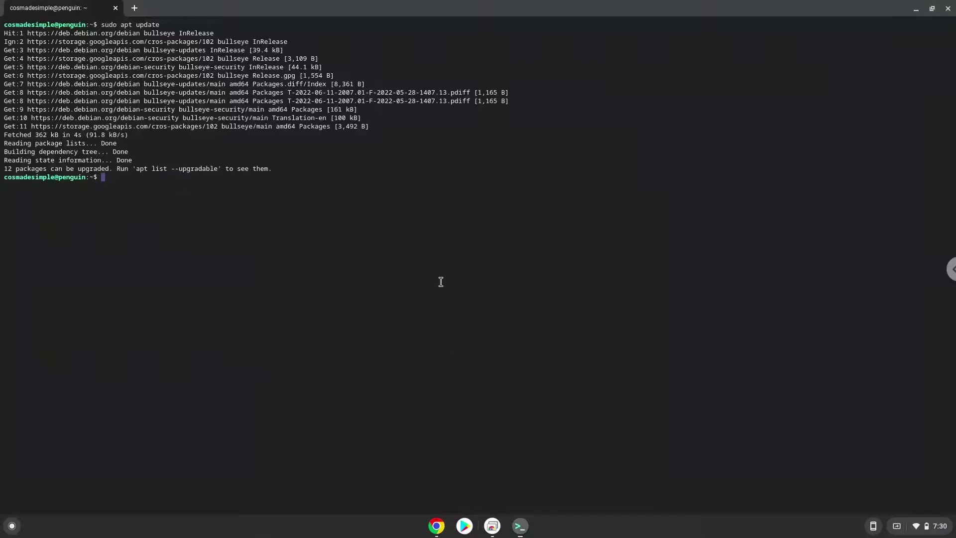
key("ctrl+shift+v")
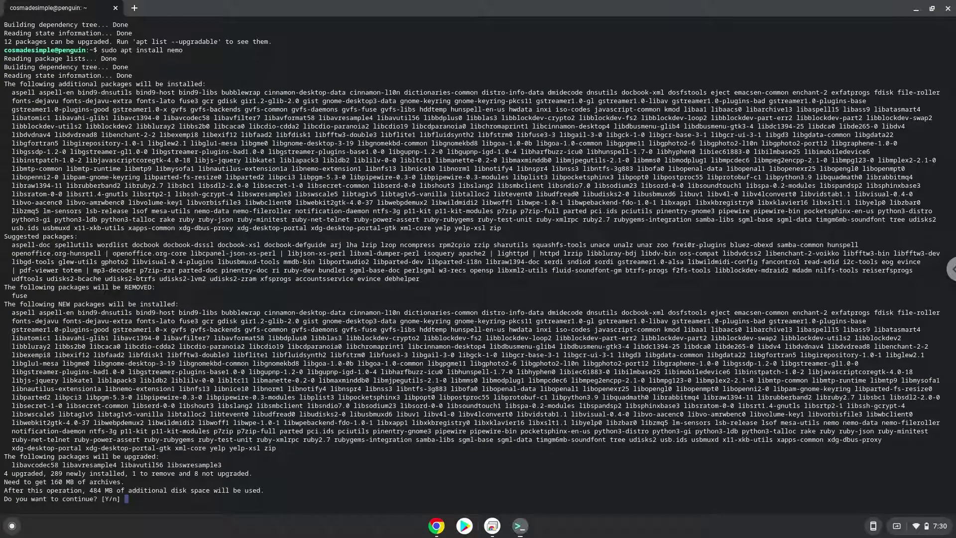
key("Return")
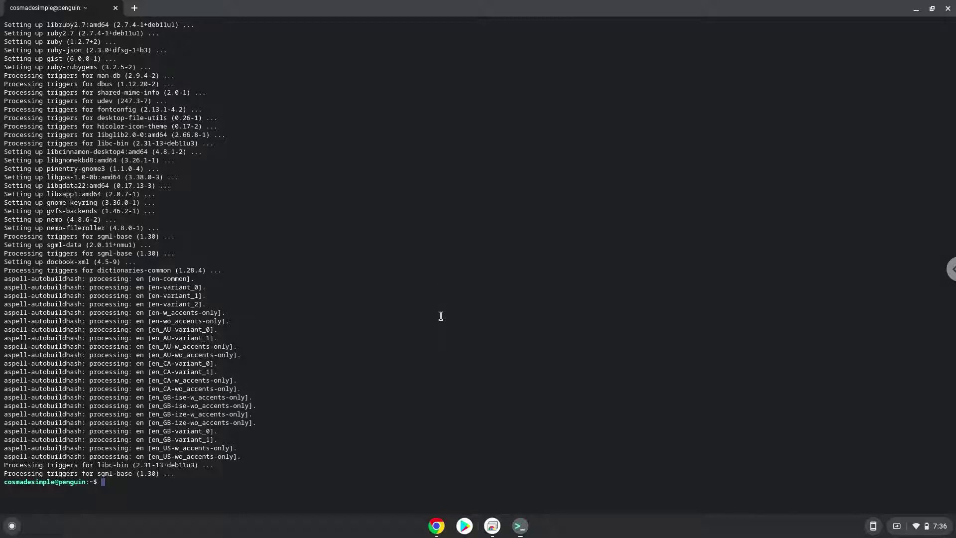
- Copy the wget command for the WPS Office .deb package from the Google Docs notes
left_click(435, 528)
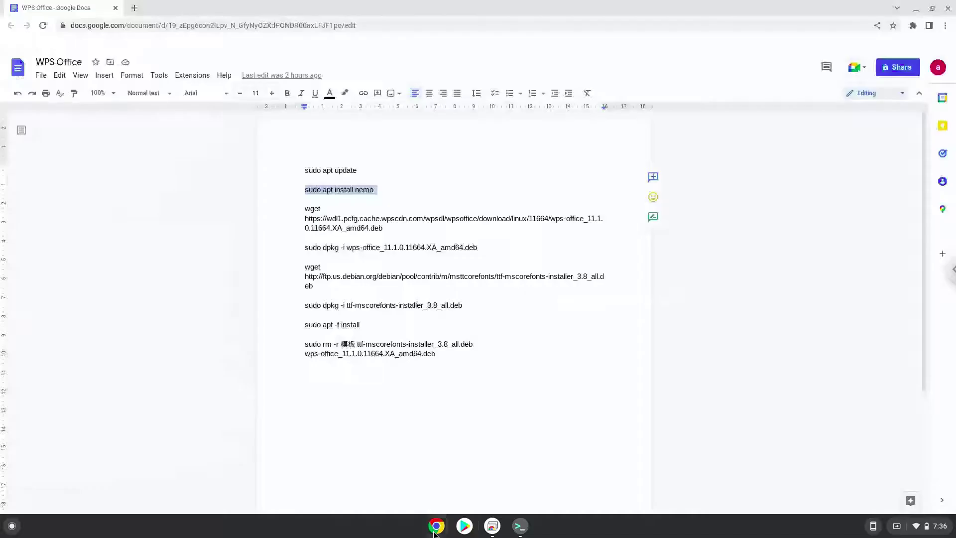
triple_click(368, 219)
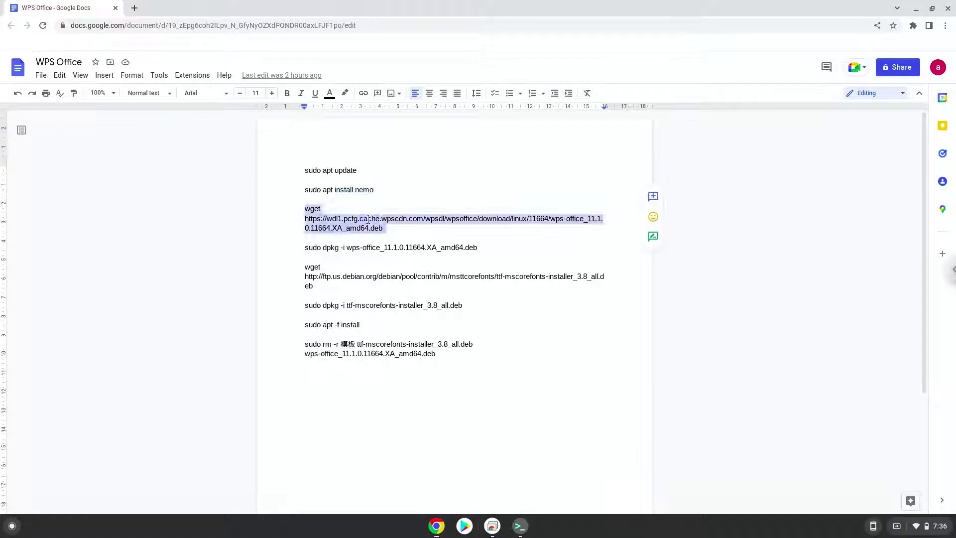
right_click(368, 219)
left_click(391, 245)
- Download wps-office_11.1.0.11664.XA_amd64.deb with wget, then copy the sudo dpkg -i install command
left_click(518, 527)
right_click(472, 373)
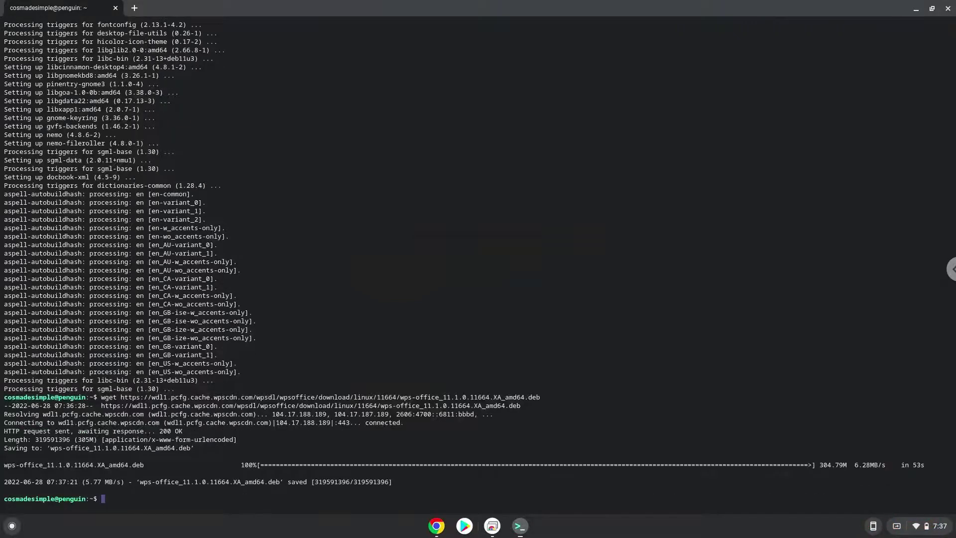
left_click(434, 531)
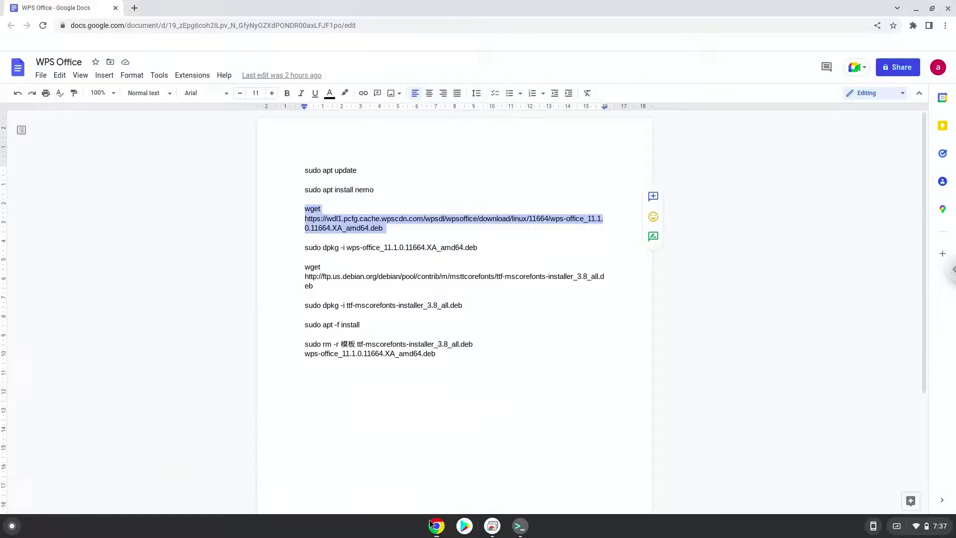
triple_click(365, 248)
right_click(365, 249)
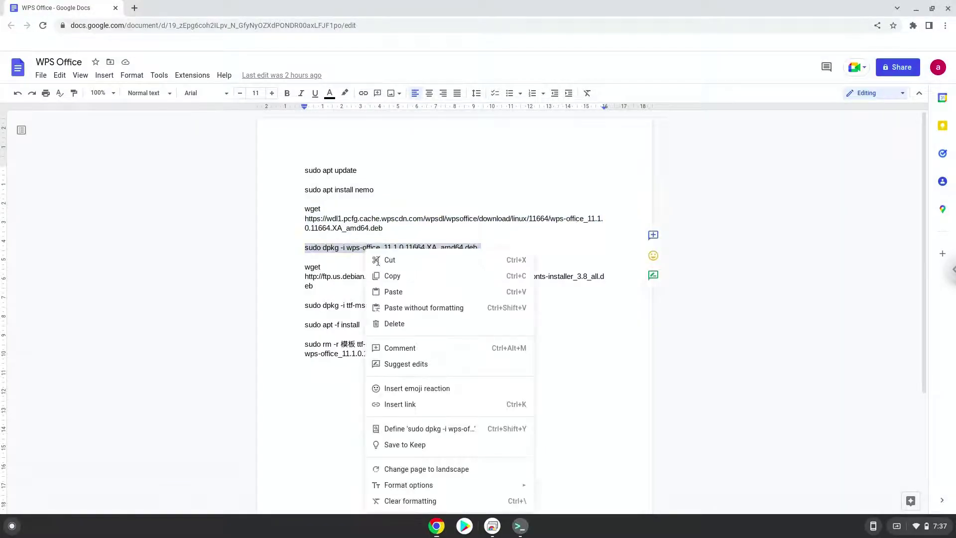
left_click(388, 275)
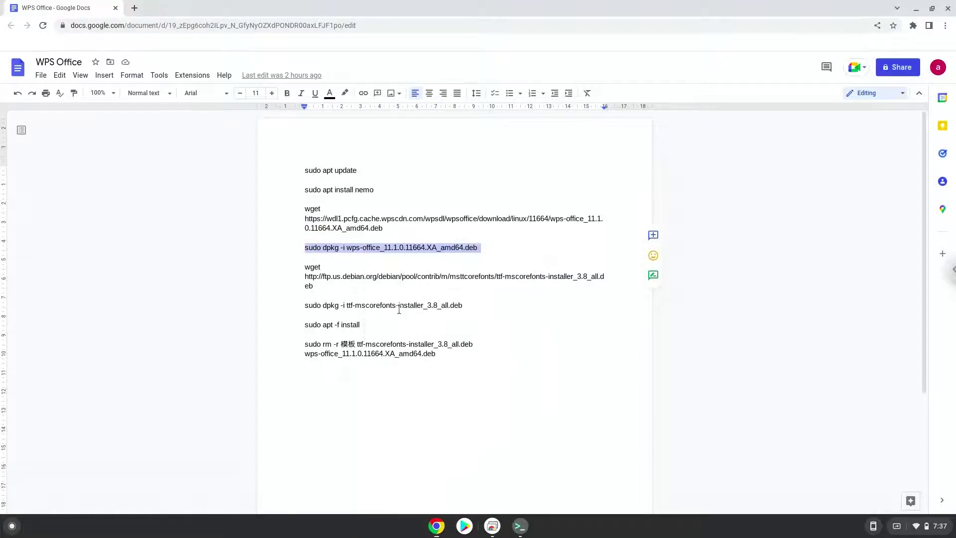
left_click(520, 526)
- Install WPS Office 11.1.0.11664.XA via dpkg, then copy the ttf-mscorefonts-installer wget command
key("ctrl+shift+v")
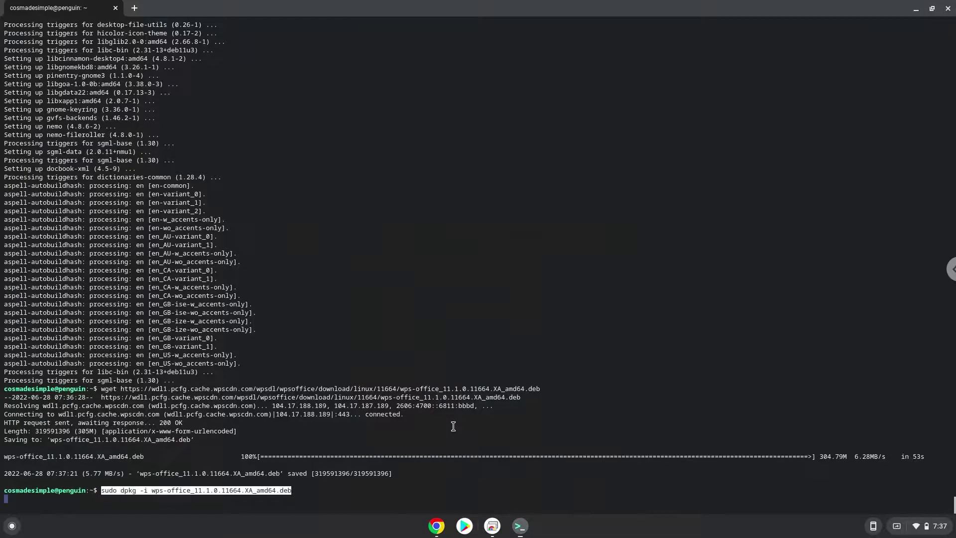
key("Return")
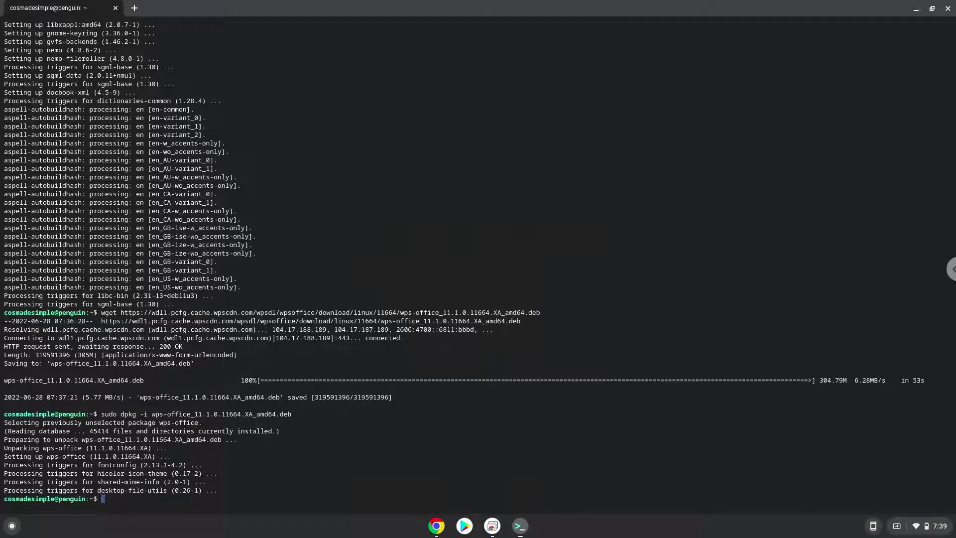
left_click(437, 526)
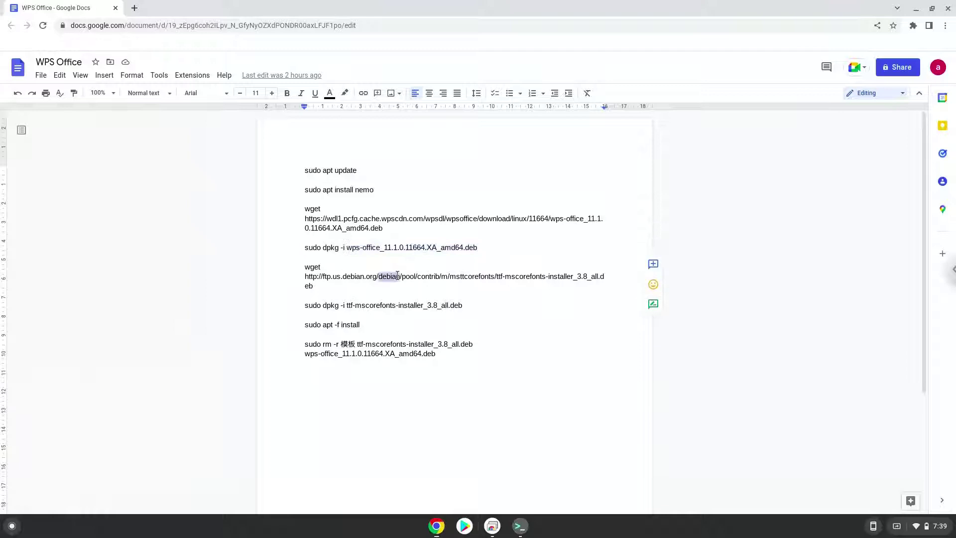
triple_click(397, 276)
right_click(397, 276)
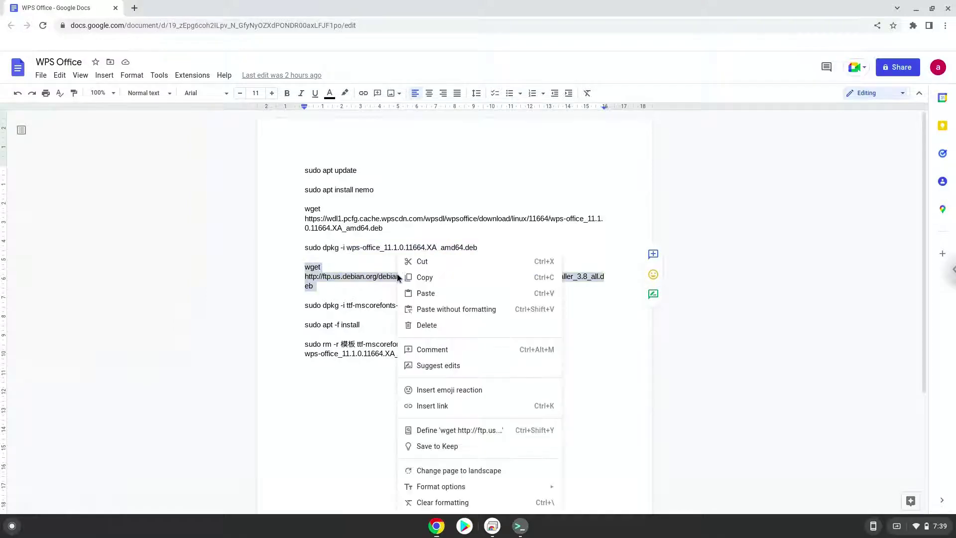
left_click(422, 278)
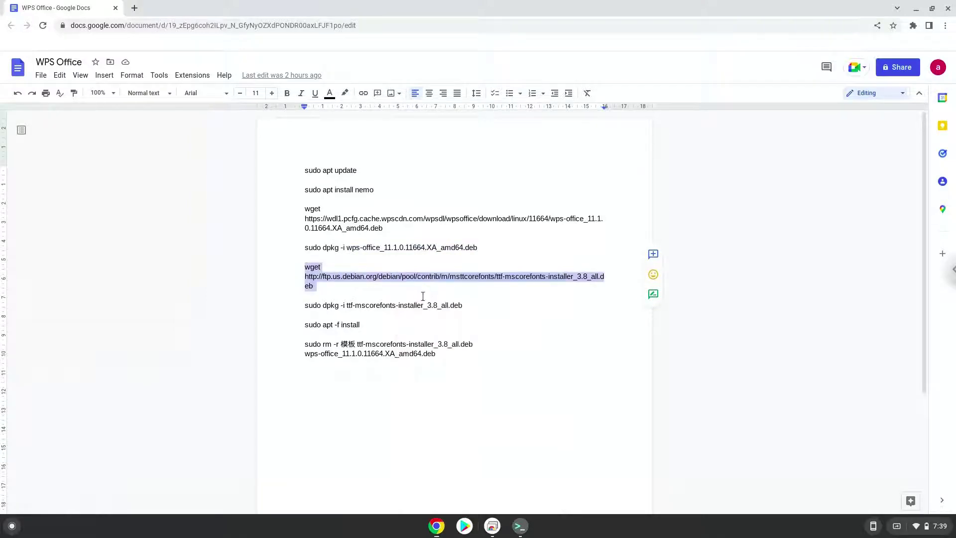
- Run the wget command to download ttf-mscorefonts-installer_3.8_all.deb (30.77K)
left_click(520, 526)
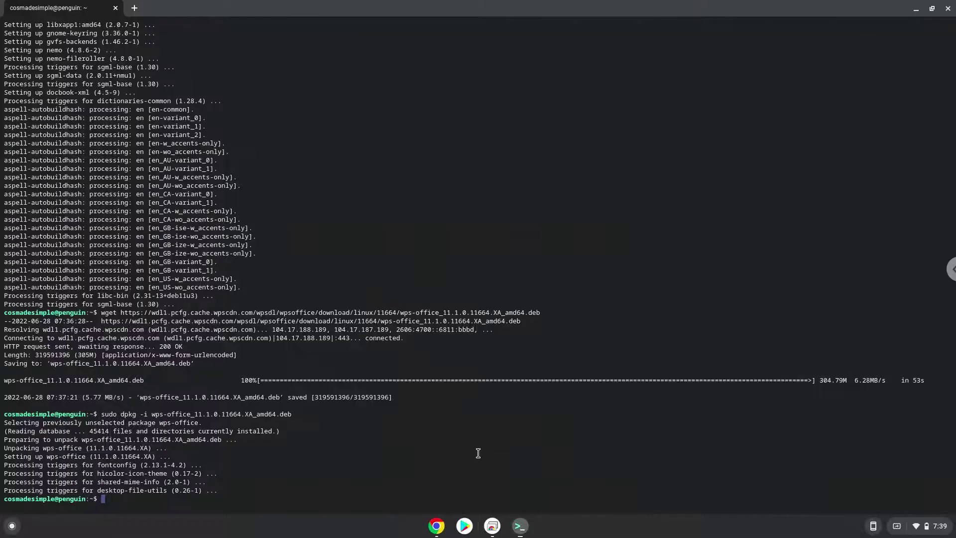
key("ctrl+shift+v")
key("Return")
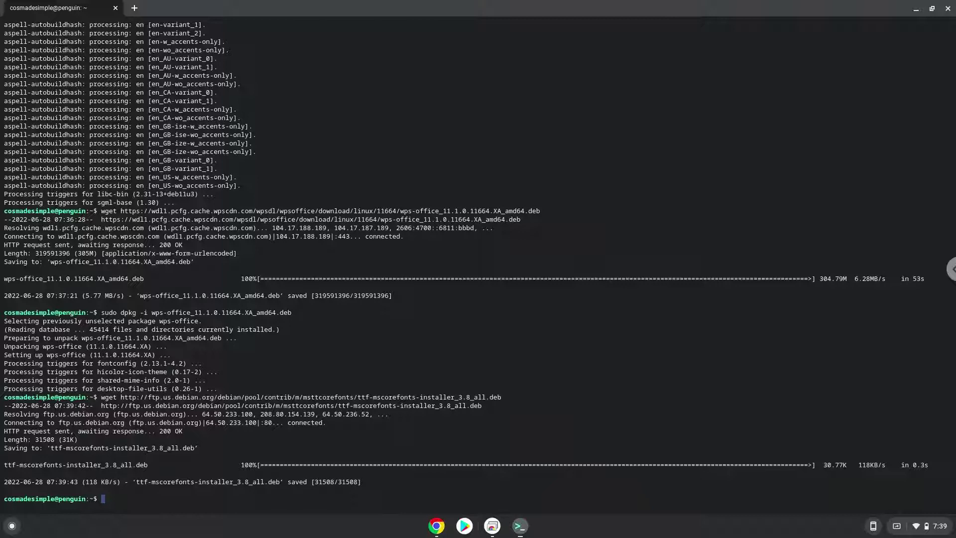
left_click(436, 526)
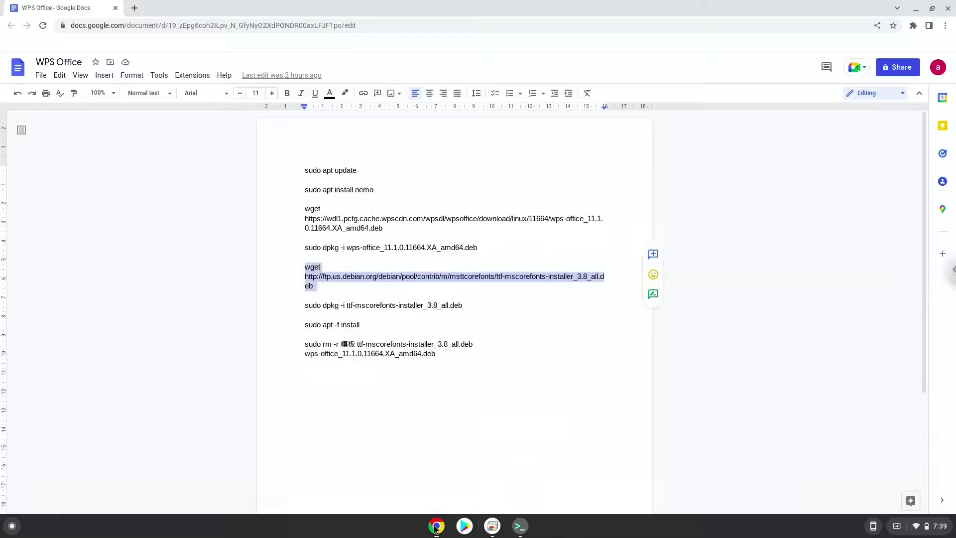
- Copy and run the dpkg install of ttf-mscorefonts-installer, which stalls because cabextract is missing
triple_click(388, 305)
right_click(387, 305)
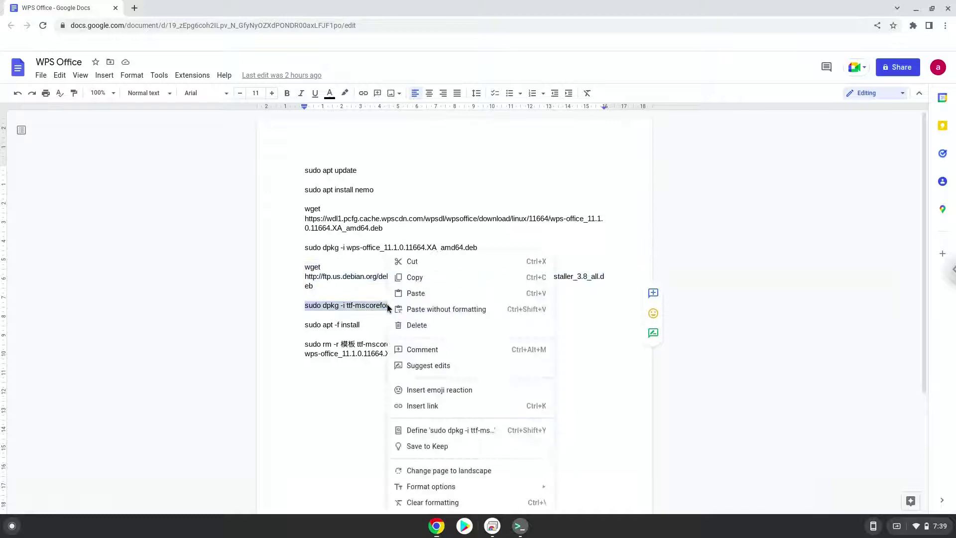
left_click(429, 278)
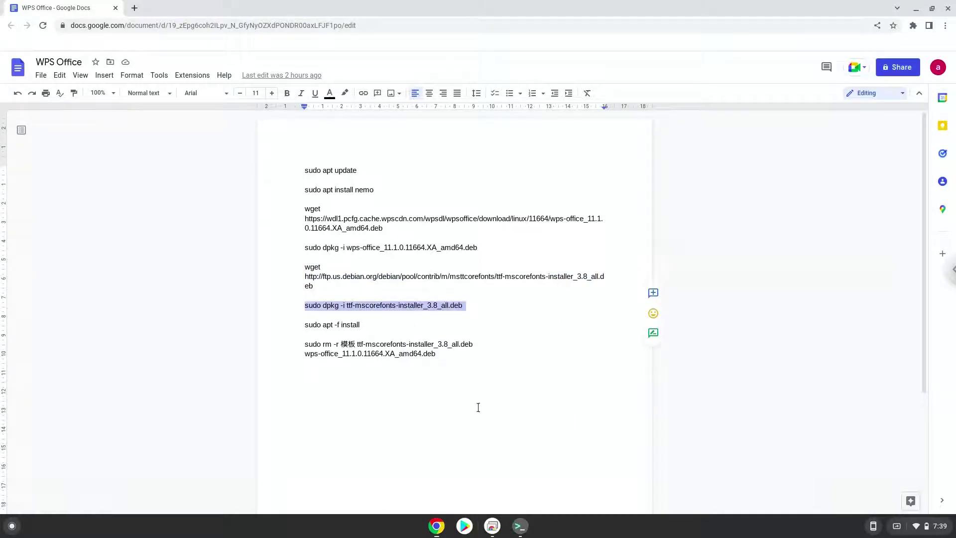
left_click(521, 526)
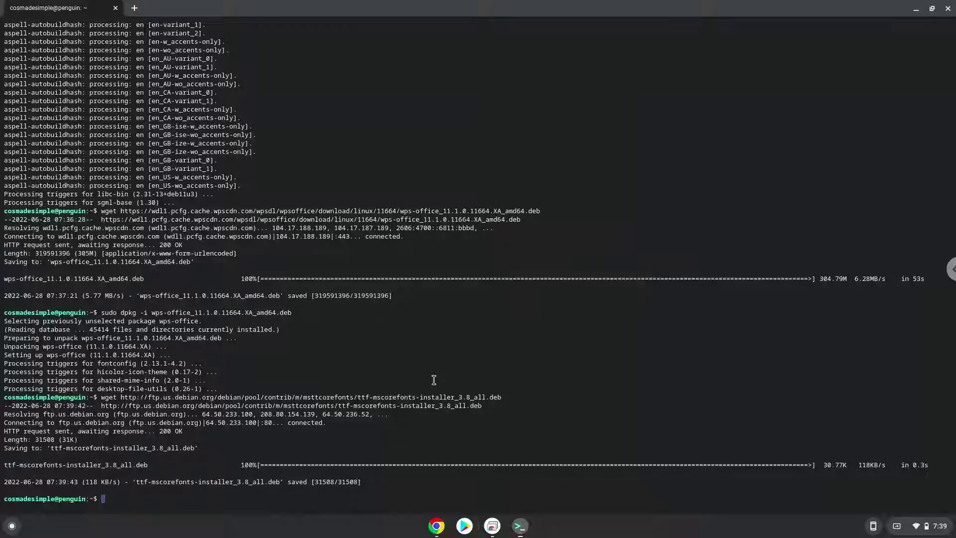
right_click(433, 380)
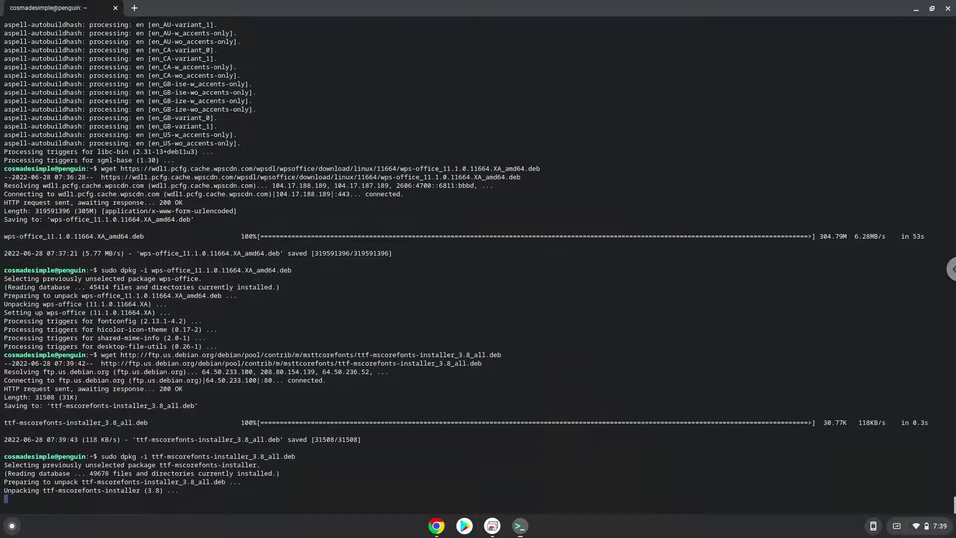
left_click(436, 527)
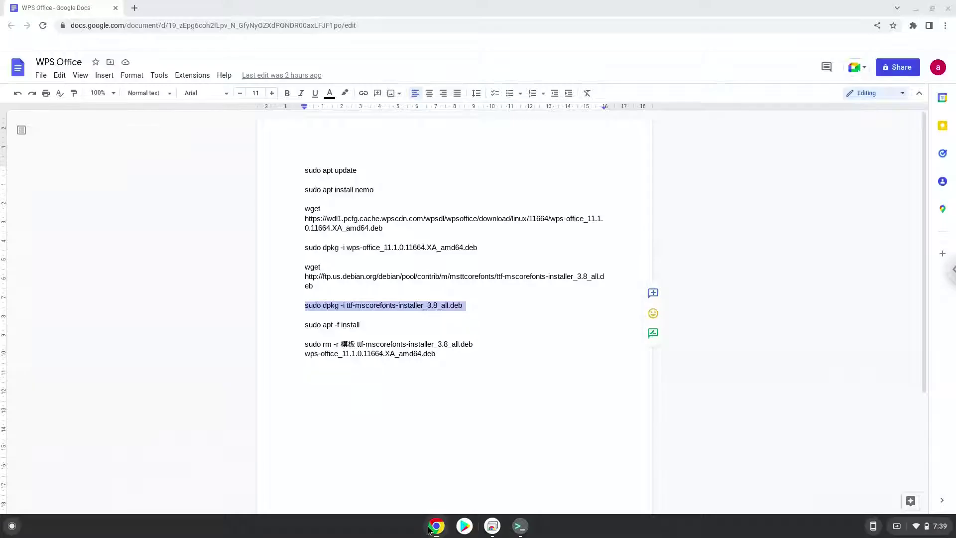
- Run 'sudo apt -f install' from the notes in Terminal, accepting cabextract and libmspack0, so the Microsoft core fonts install
triple_click(333, 324)
right_click(334, 323)
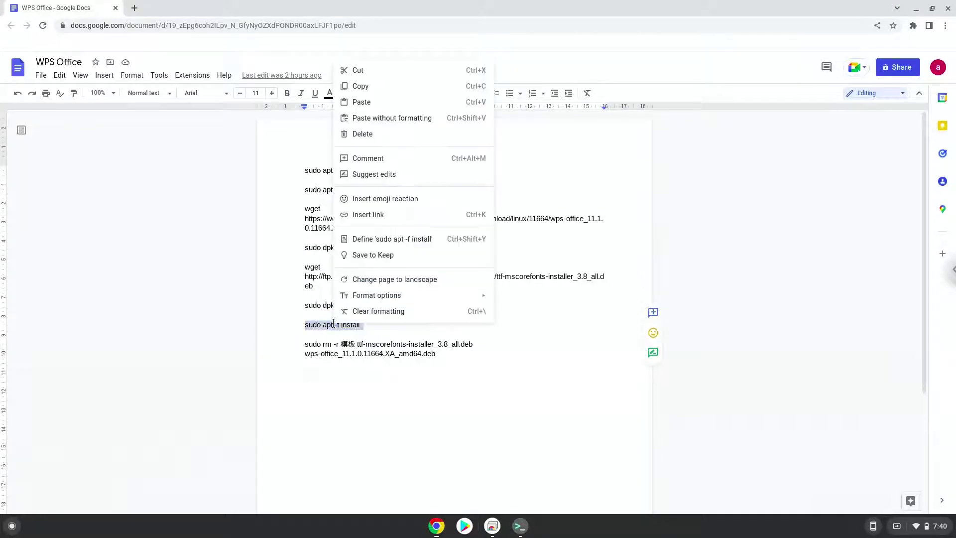
left_click(368, 86)
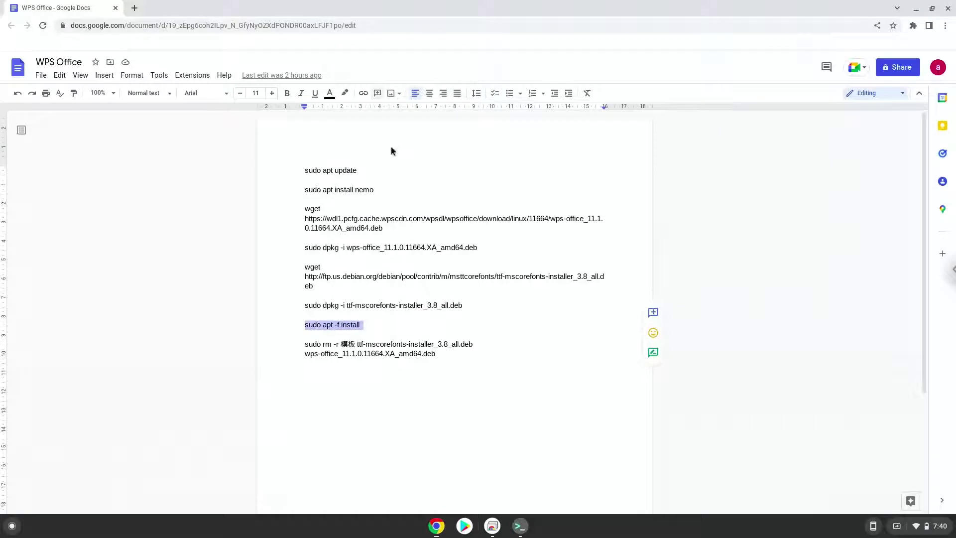
left_click(519, 525)
key("ctrl+shift+v")
key("Return")
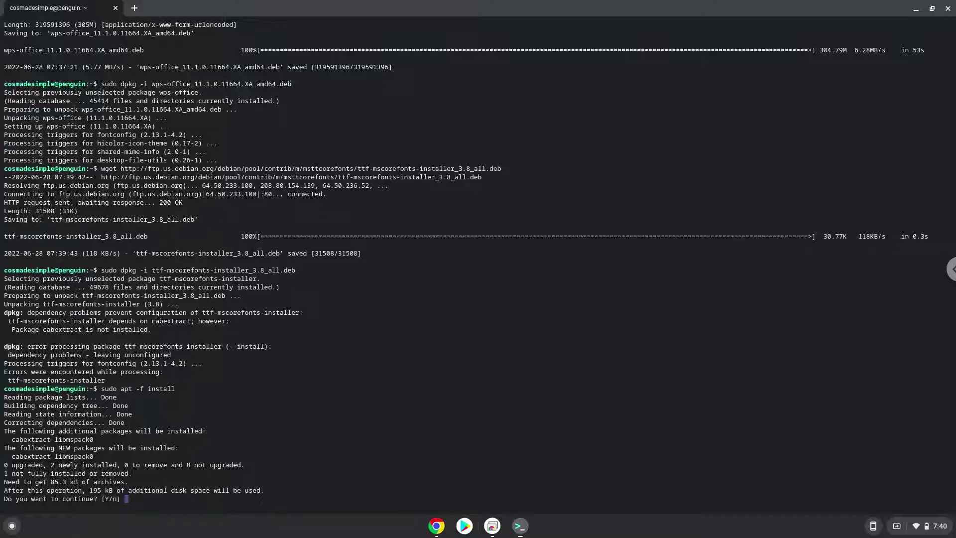
key("Return")
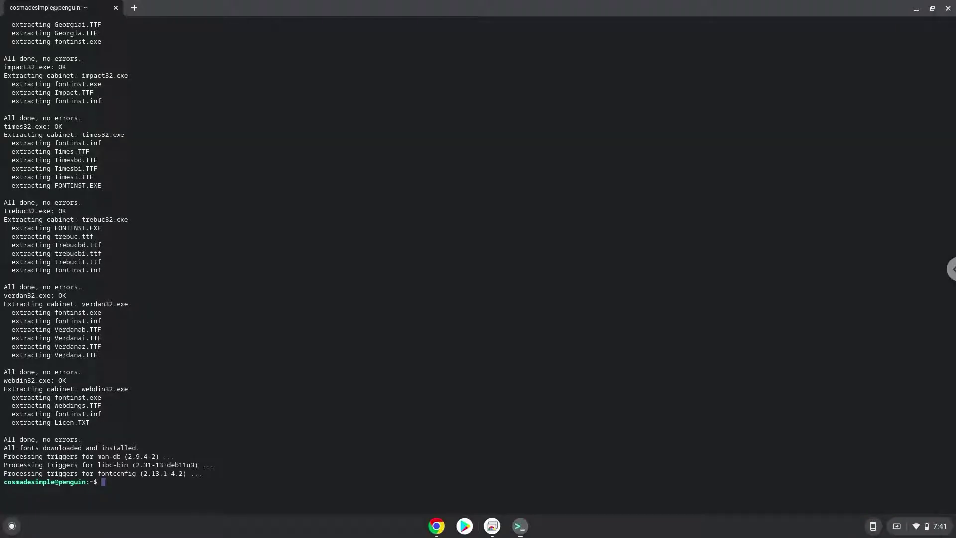
left_click(437, 527)
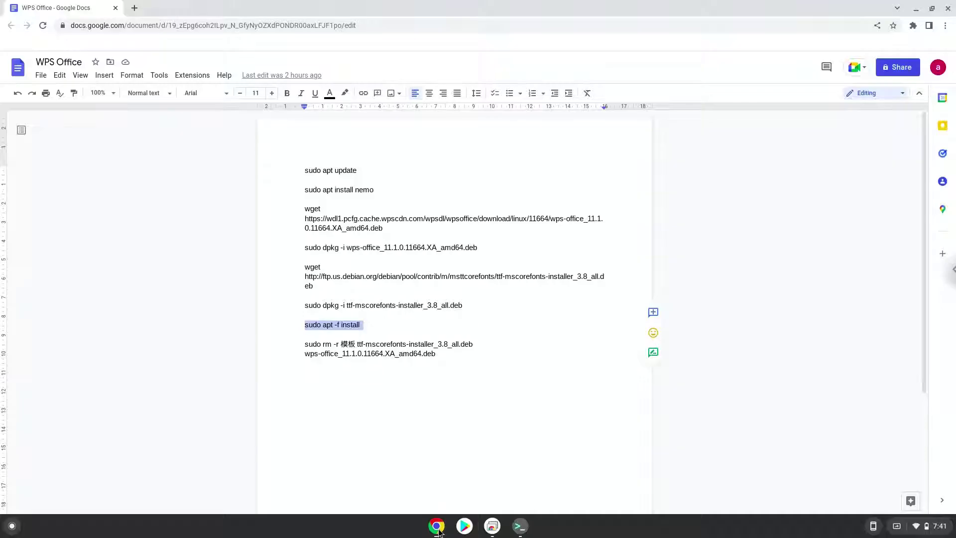
- Copy the sudo rm cleanup command from the notes and run it to delete both downloaded .deb installers
triple_click(384, 346)
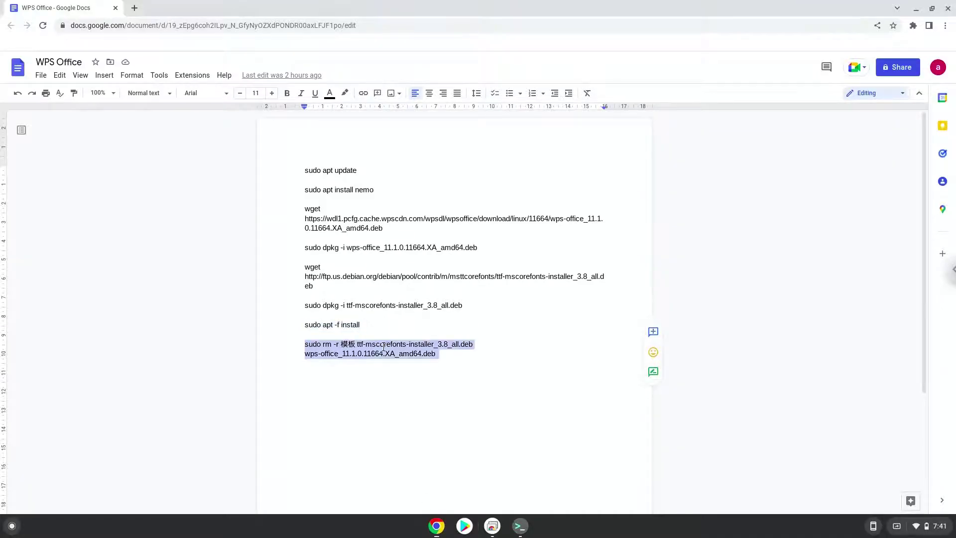
right_click(384, 346)
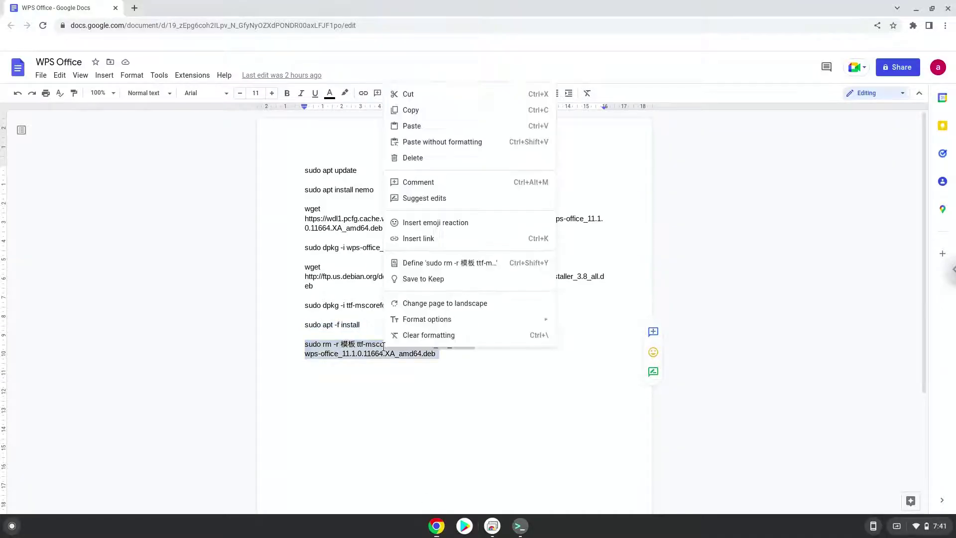
left_click(440, 110)
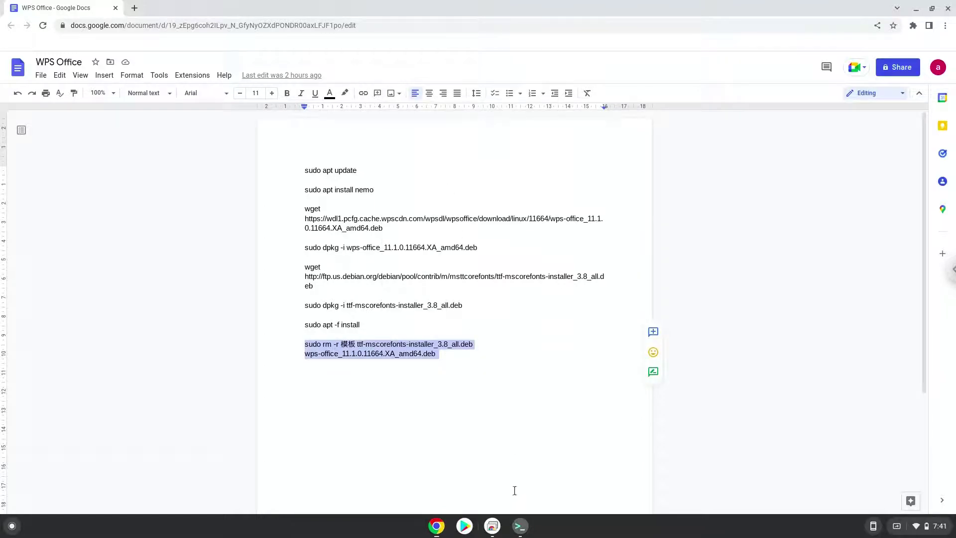
left_click(520, 526)
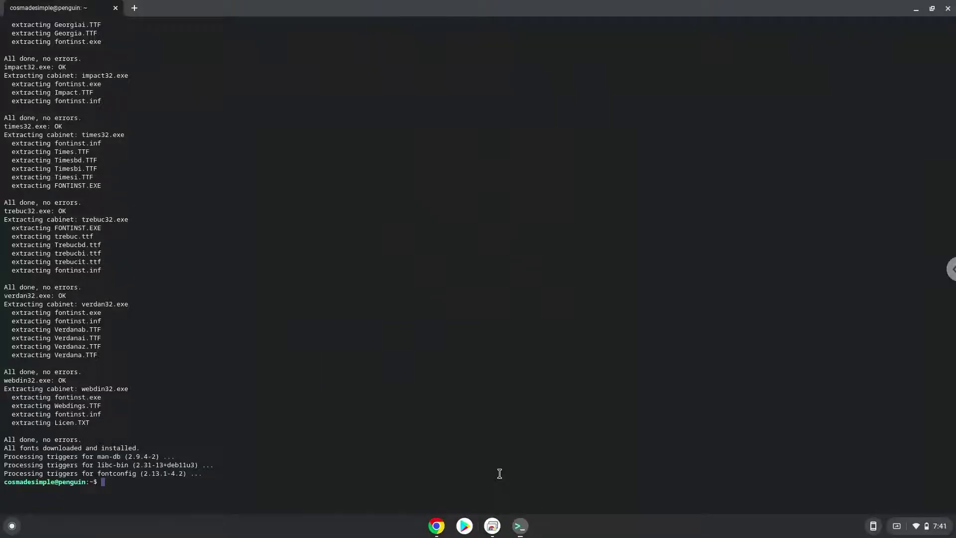
key("ctrl+shift+v")
key("Return")
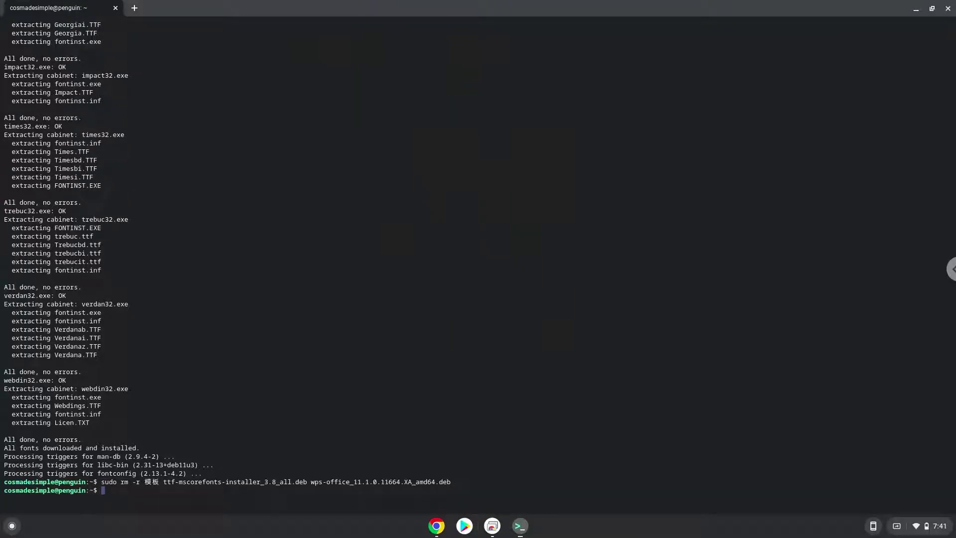
- Close Terminal (choosing Leave) and the Google Docs window, then open the ChromeOS launcher
left_click(948, 8)
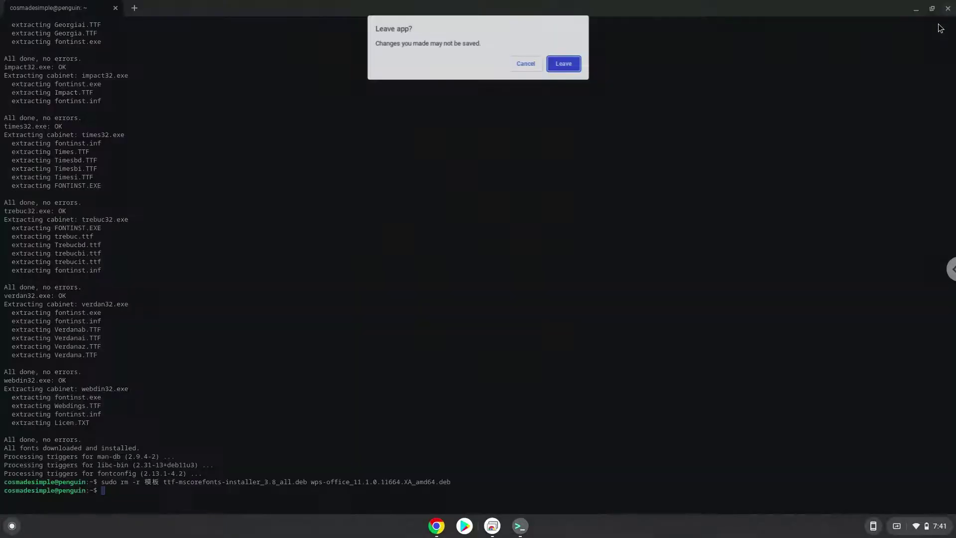
left_click(569, 64)
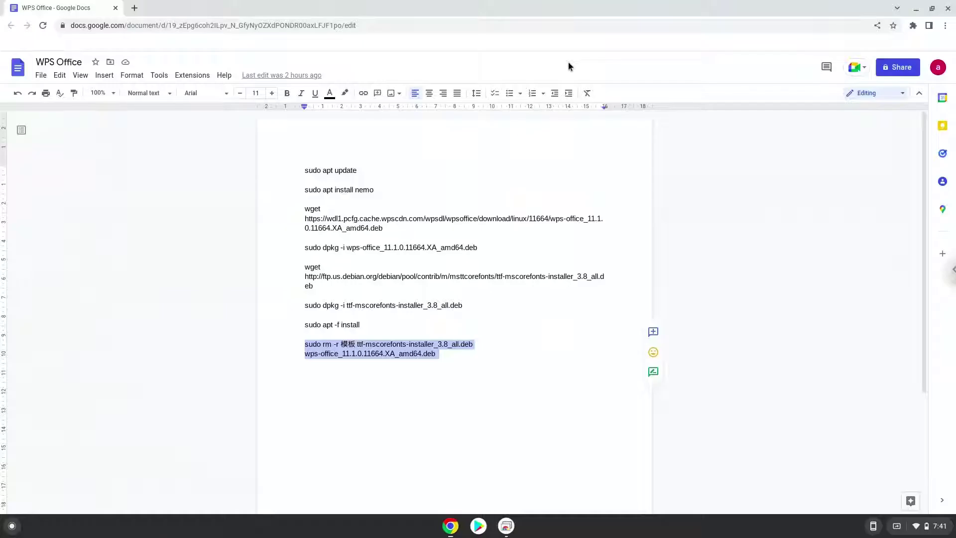
left_click(947, 9)
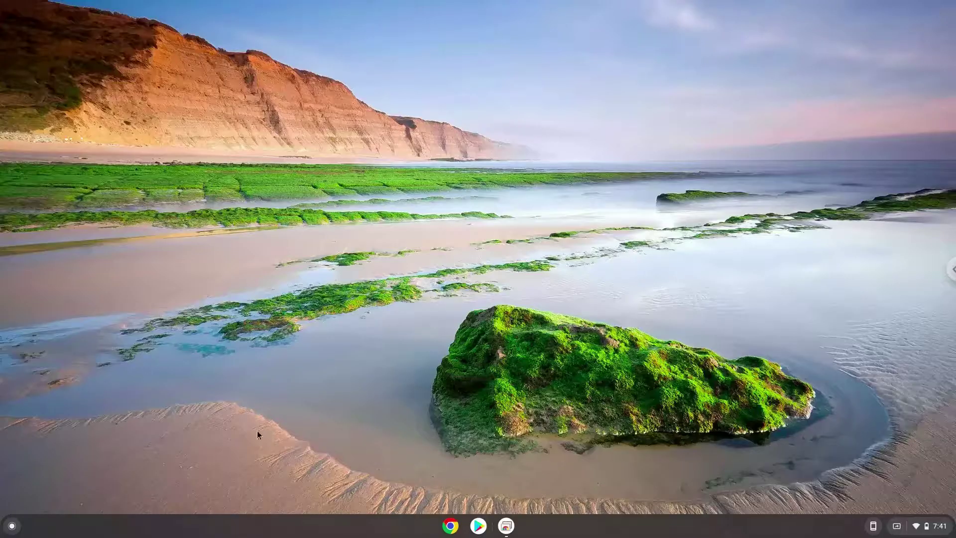
left_click(12, 526)
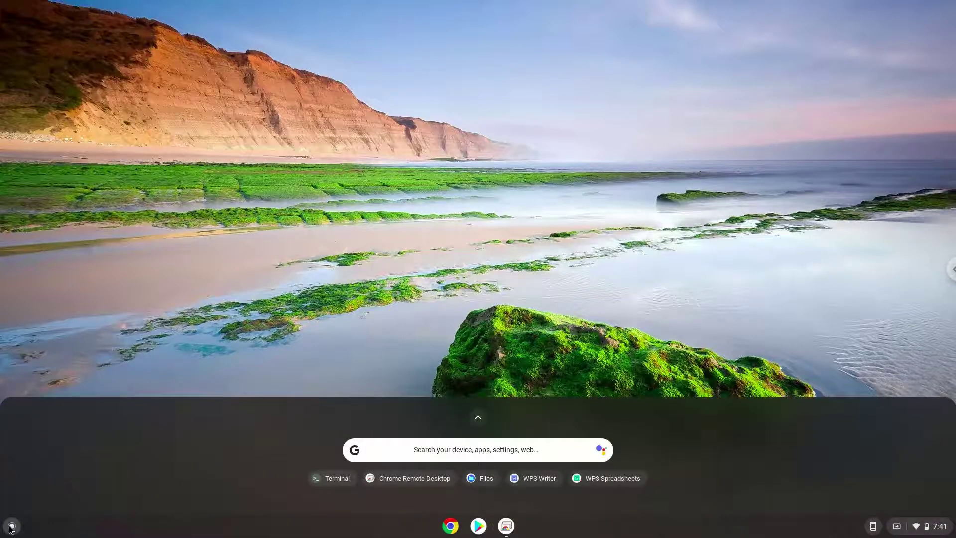
- Launch WPS Writer from the launcher's Linux apps folder, then tick and confirm the WPS Office licence agreement
left_click(479, 418)
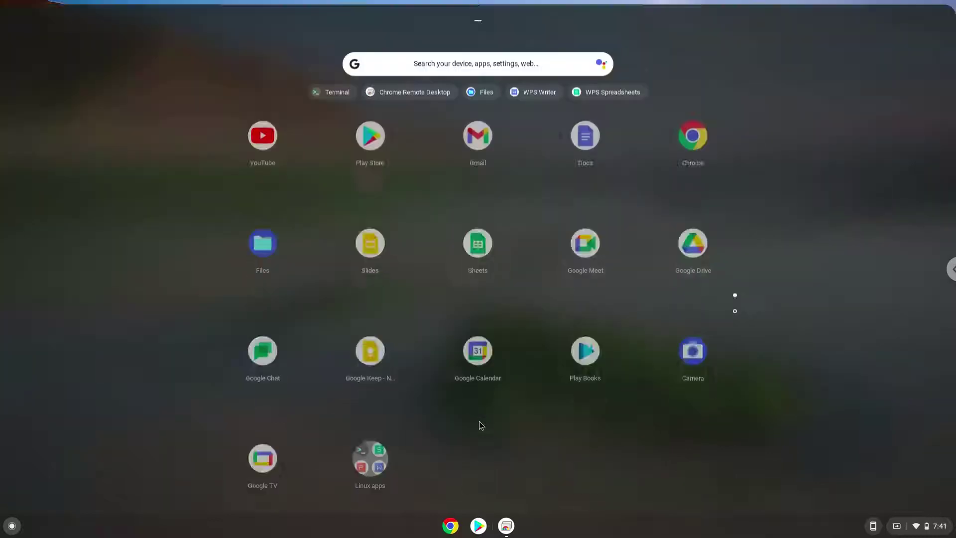
left_click(381, 447)
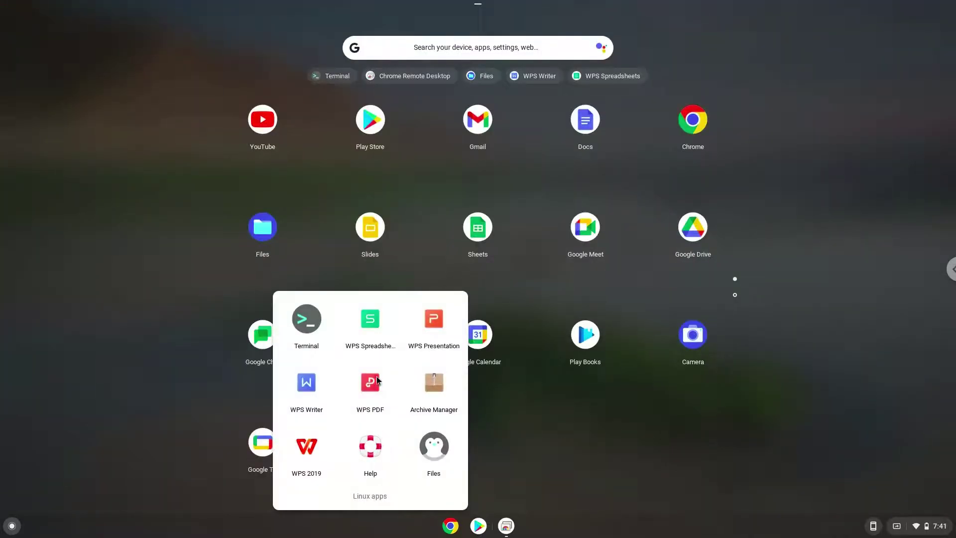
left_click(305, 388)
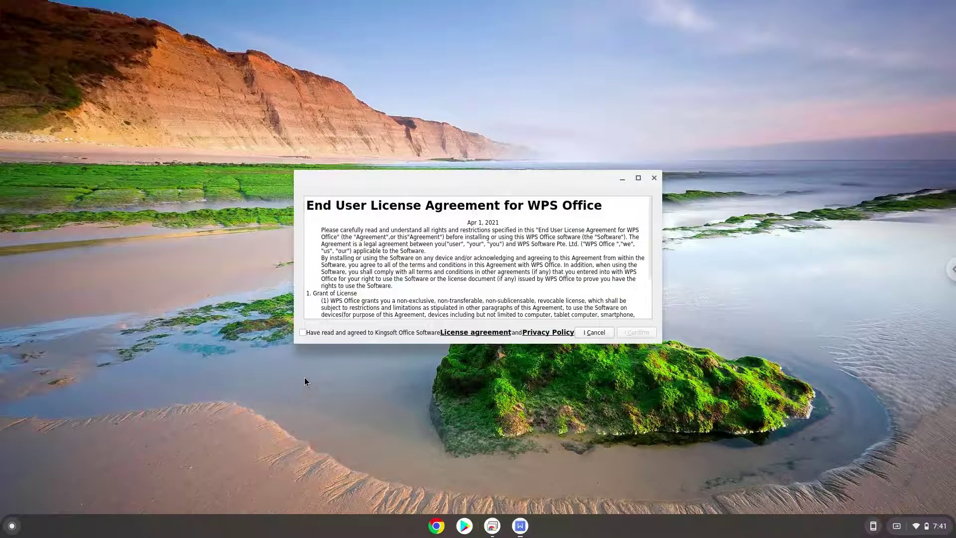
left_click(305, 333)
left_click(633, 334)
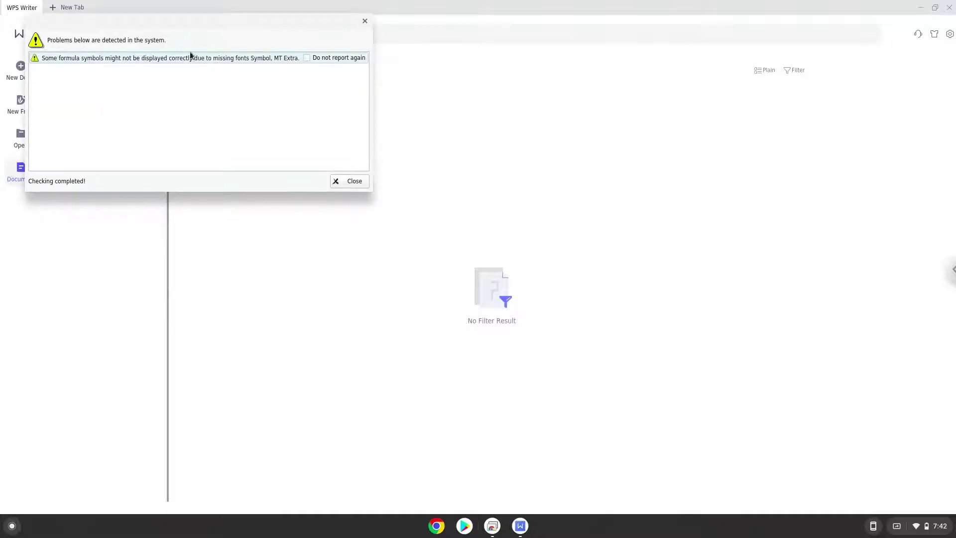
- Set 'Do not report again' and close the missing Symbol and MT Extra fonts warning
left_click(307, 58)
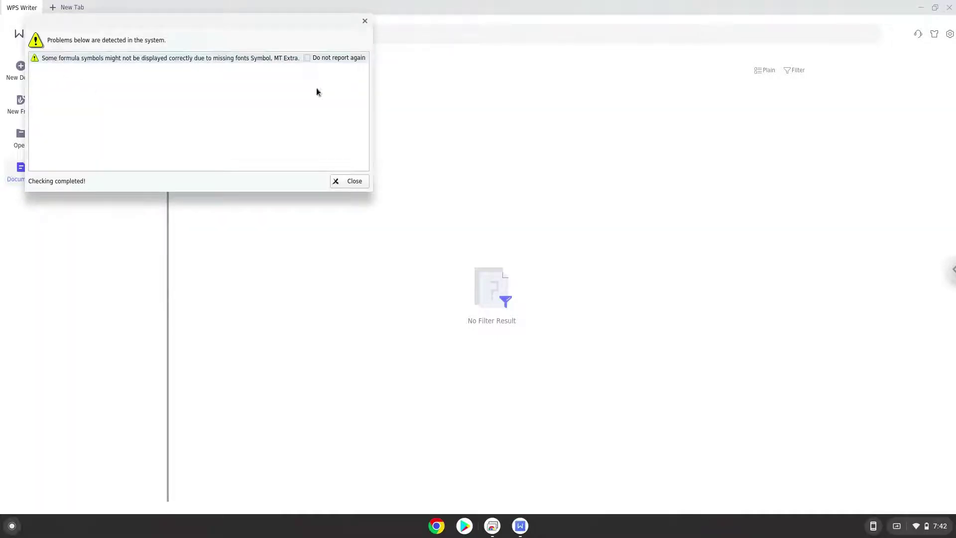
left_click(354, 181)
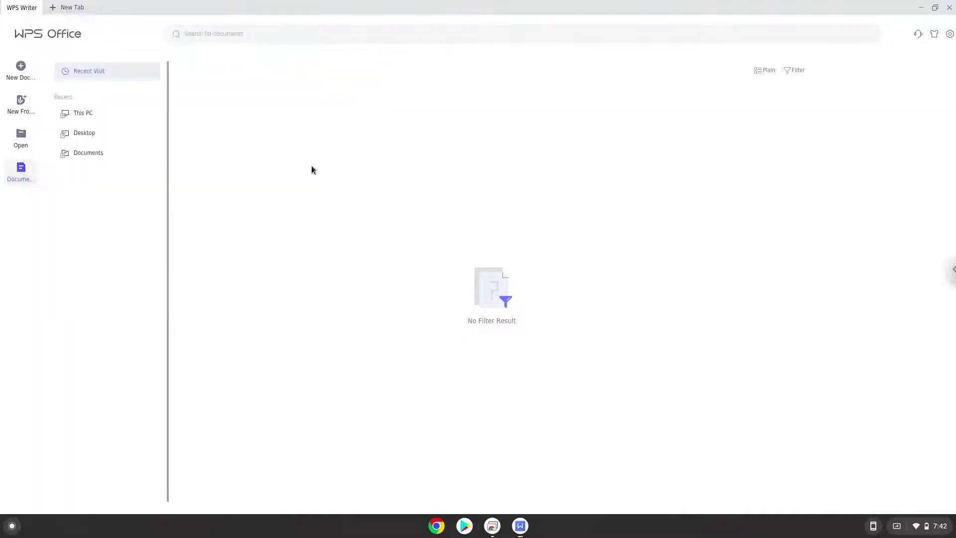
- Create a new blank document and change its font from Calibri (Body) to Arial
left_click(18, 70)
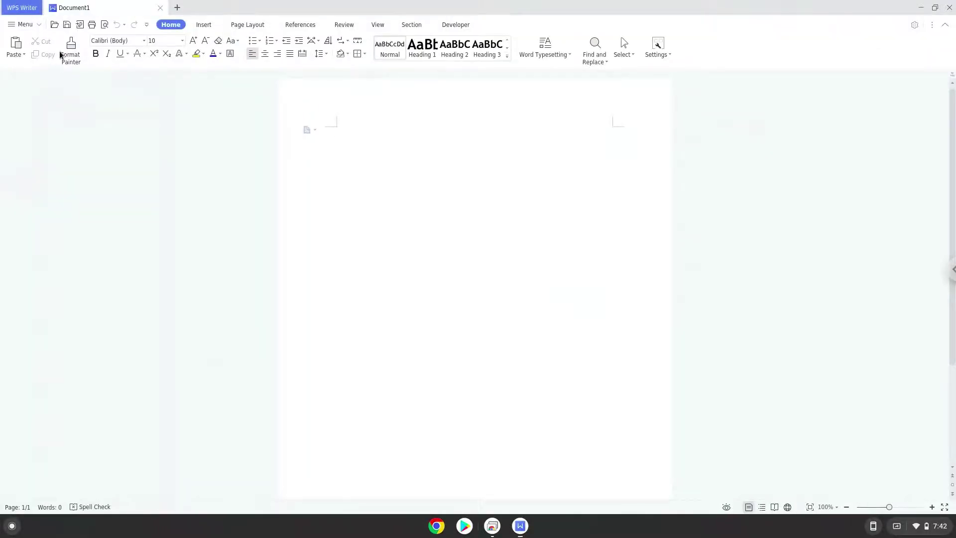
left_click(93, 40)
left_click(144, 42)
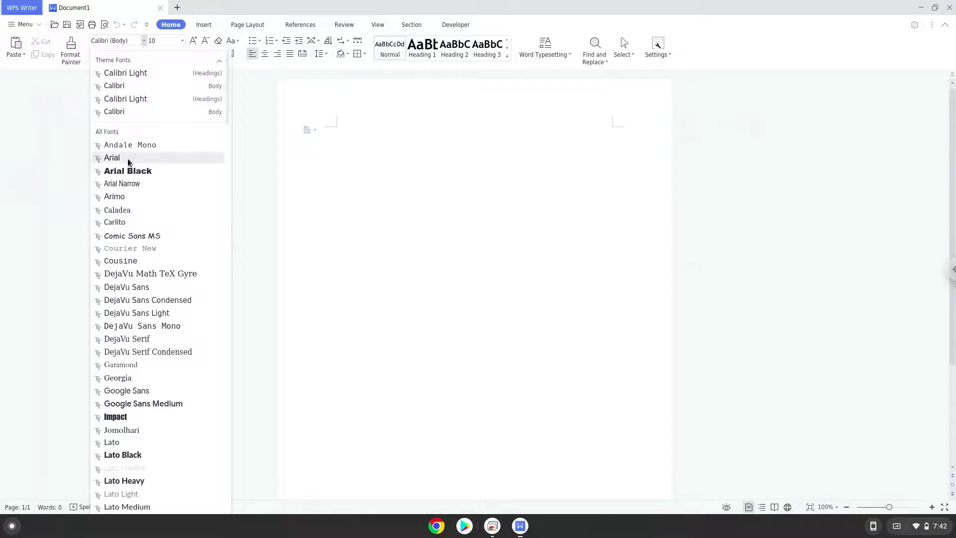
left_click(128, 158)
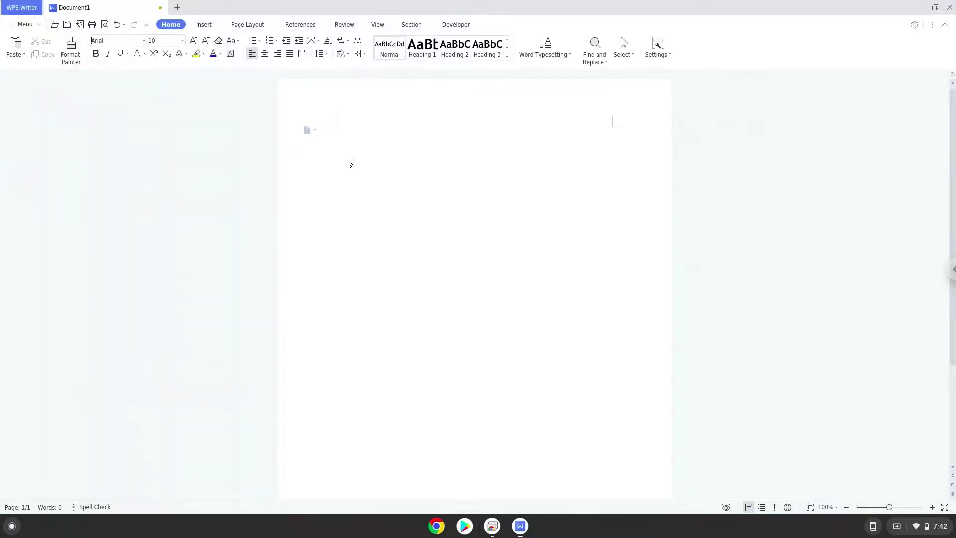